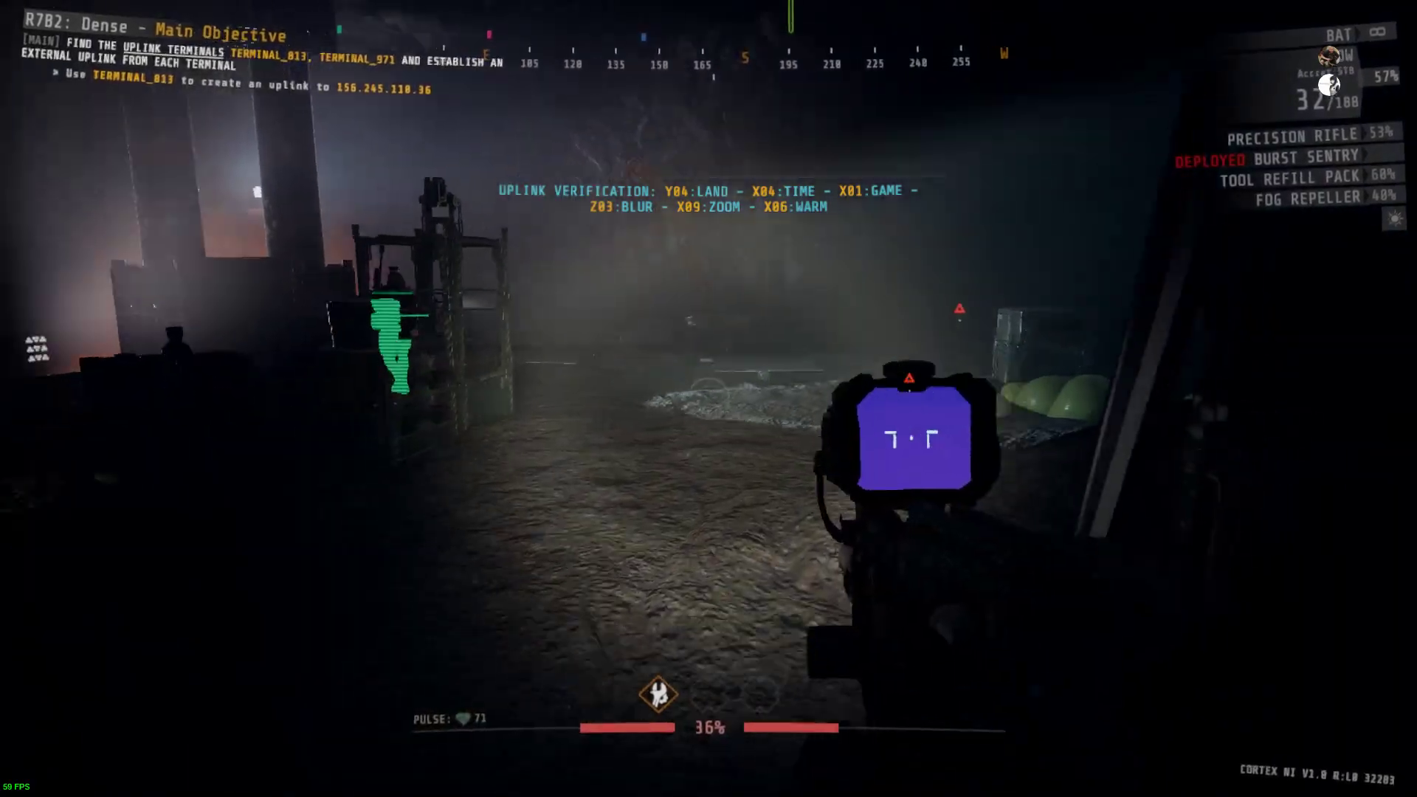
- Submit GAME as uplink verification code 1 of 4 on TERMINAL_813
{"action": "key", "text": "w"}
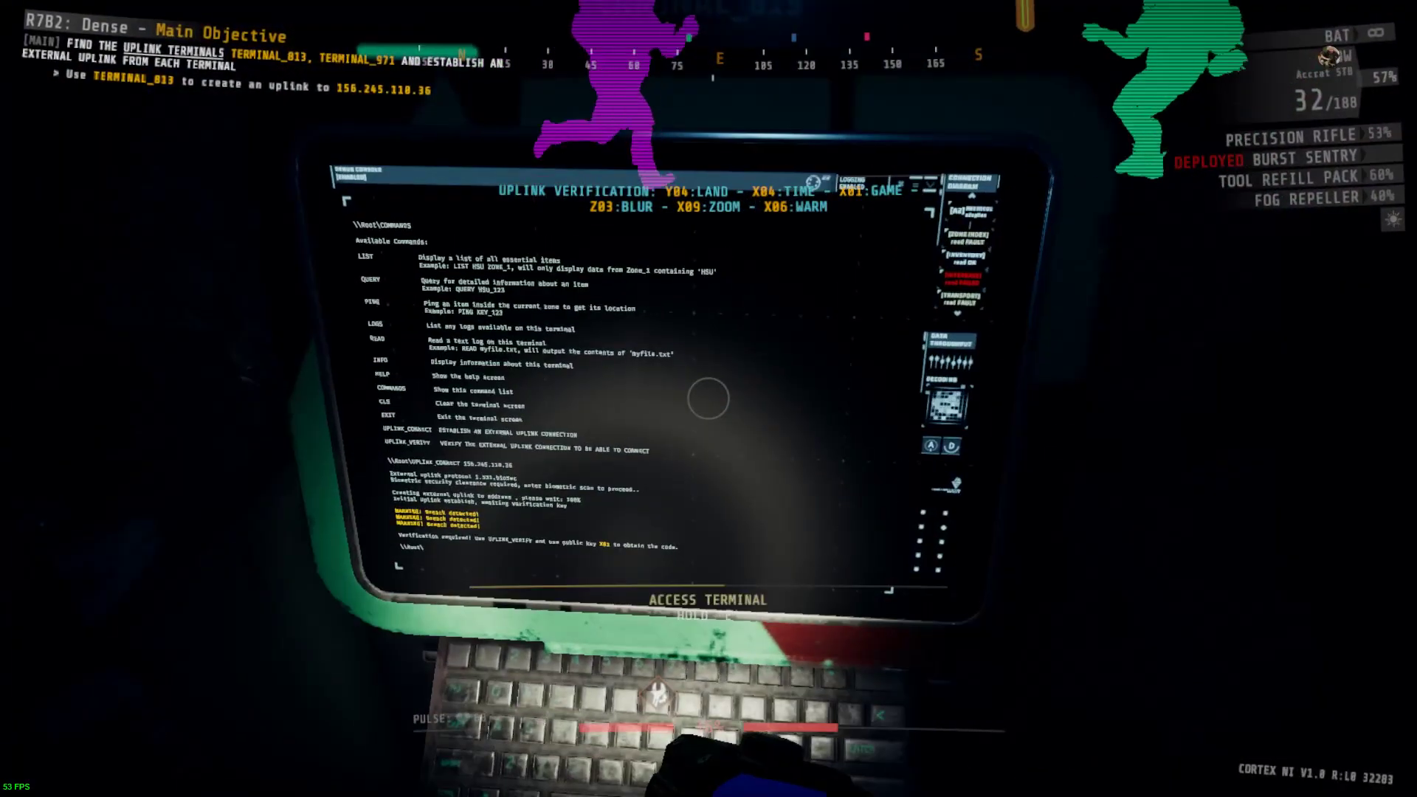
{"action": "type", "text": "e"}
{"action": "type", "text": "UPLIN"}
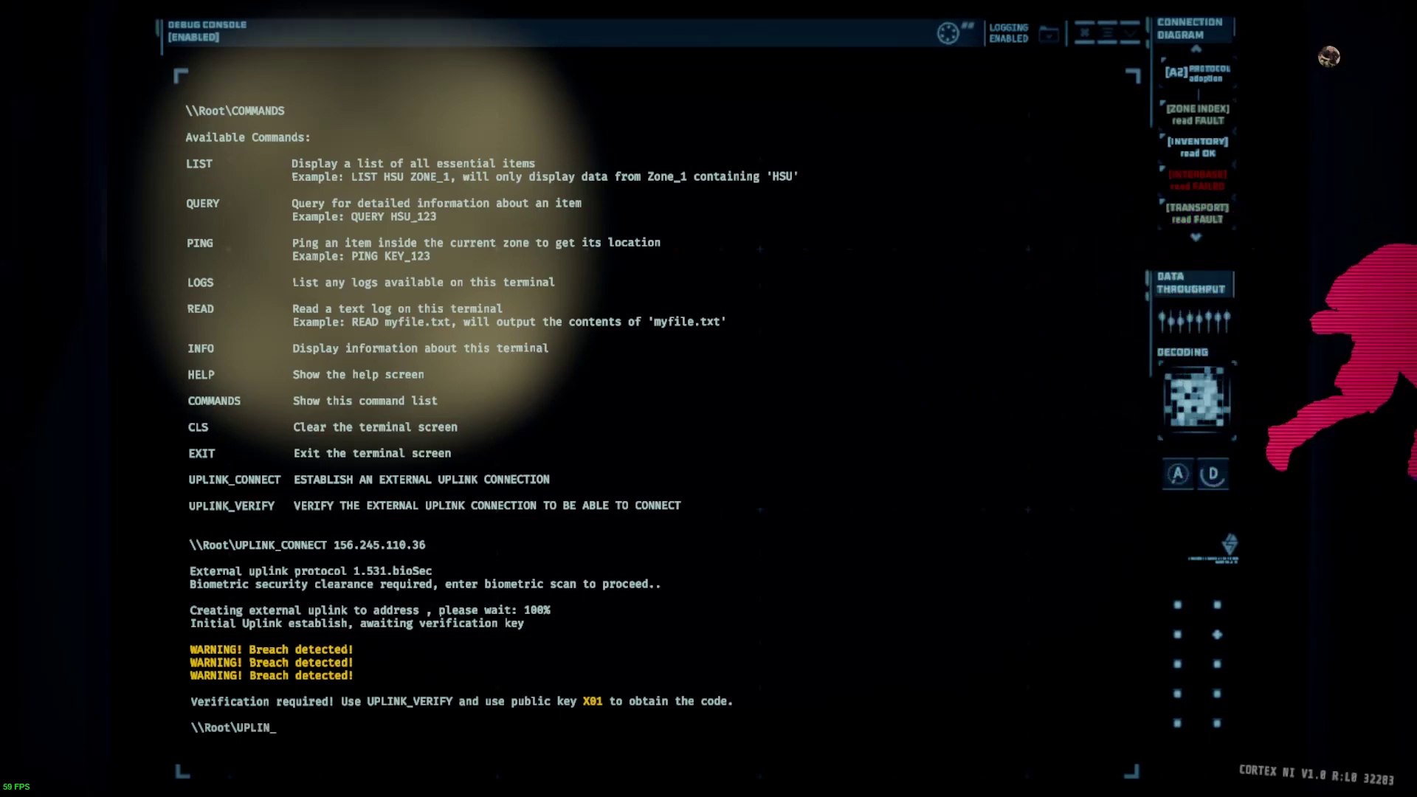
{"action": "type", "text": "K_VERIFY"}
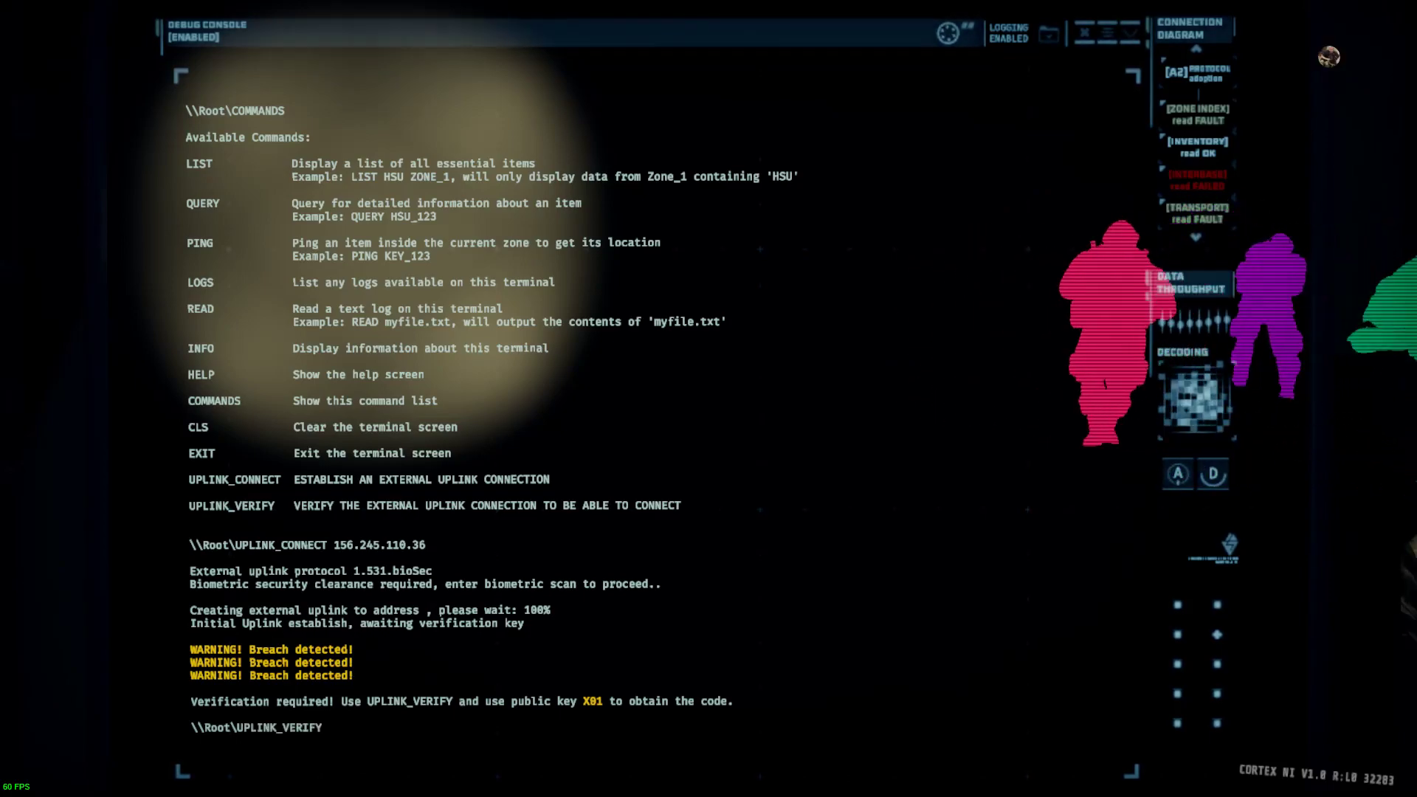
{"action": "key", "text": "Escape"}
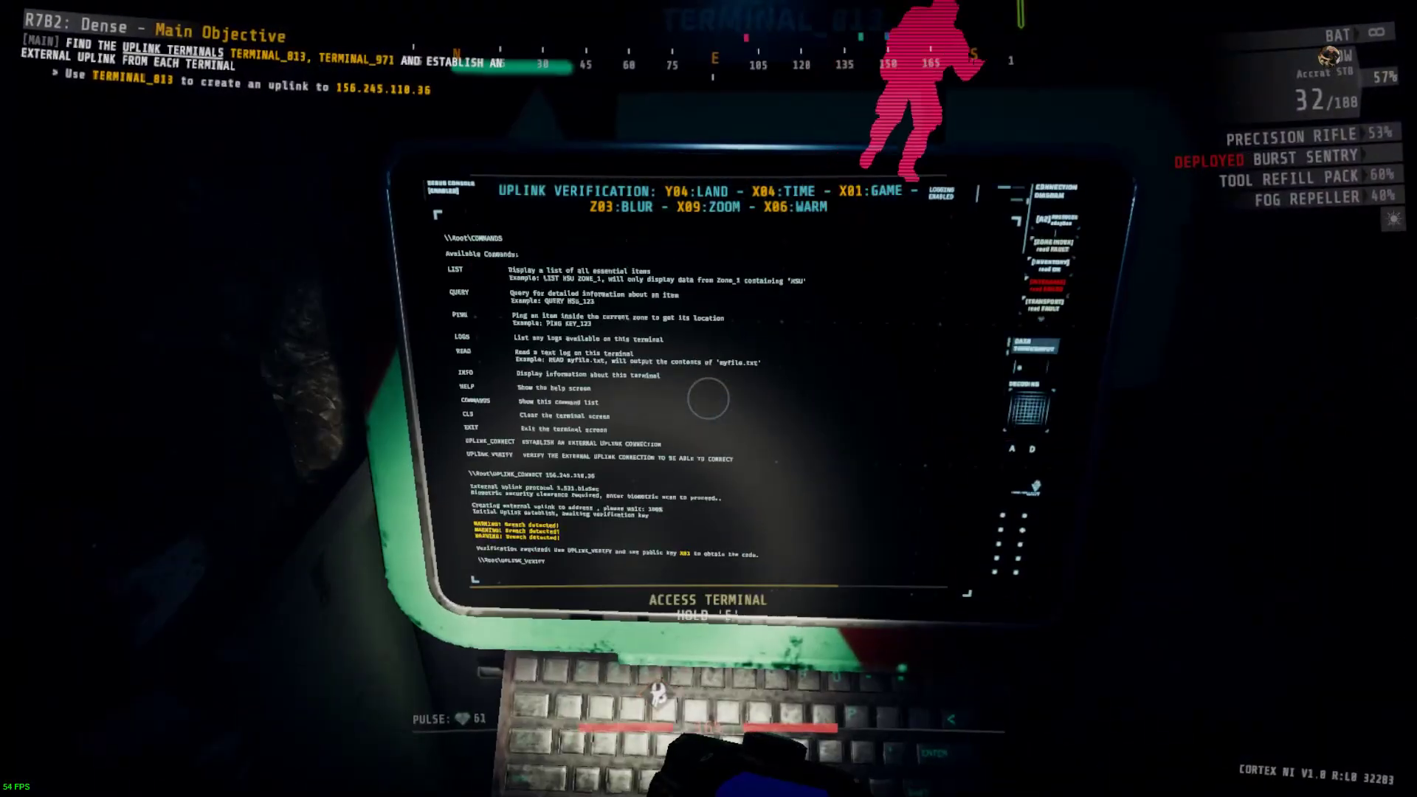
{"action": "type", "text": "e GAME"}
{"action": "key", "text": "Return"}
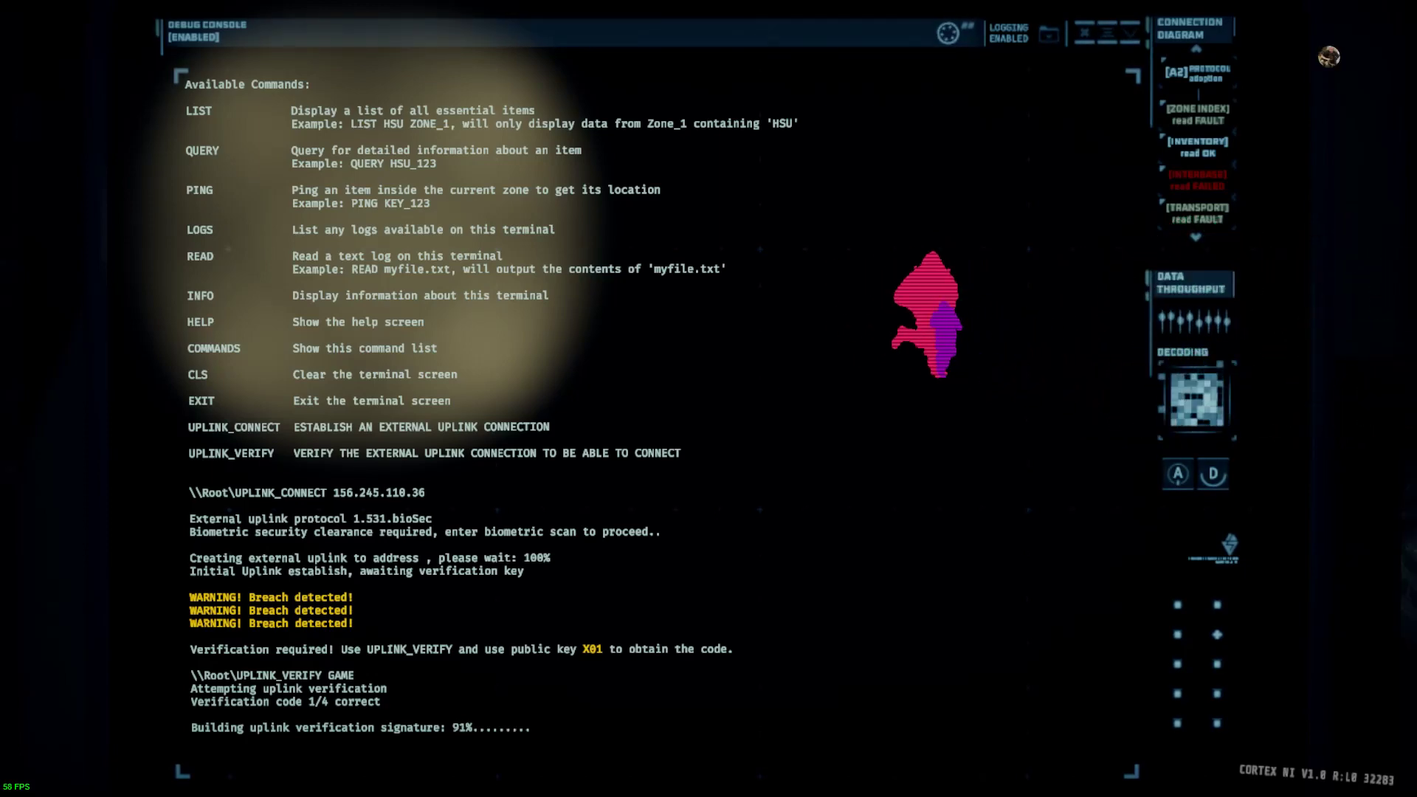
{"action": "type", "text": "UPLINK_VERIFY"}
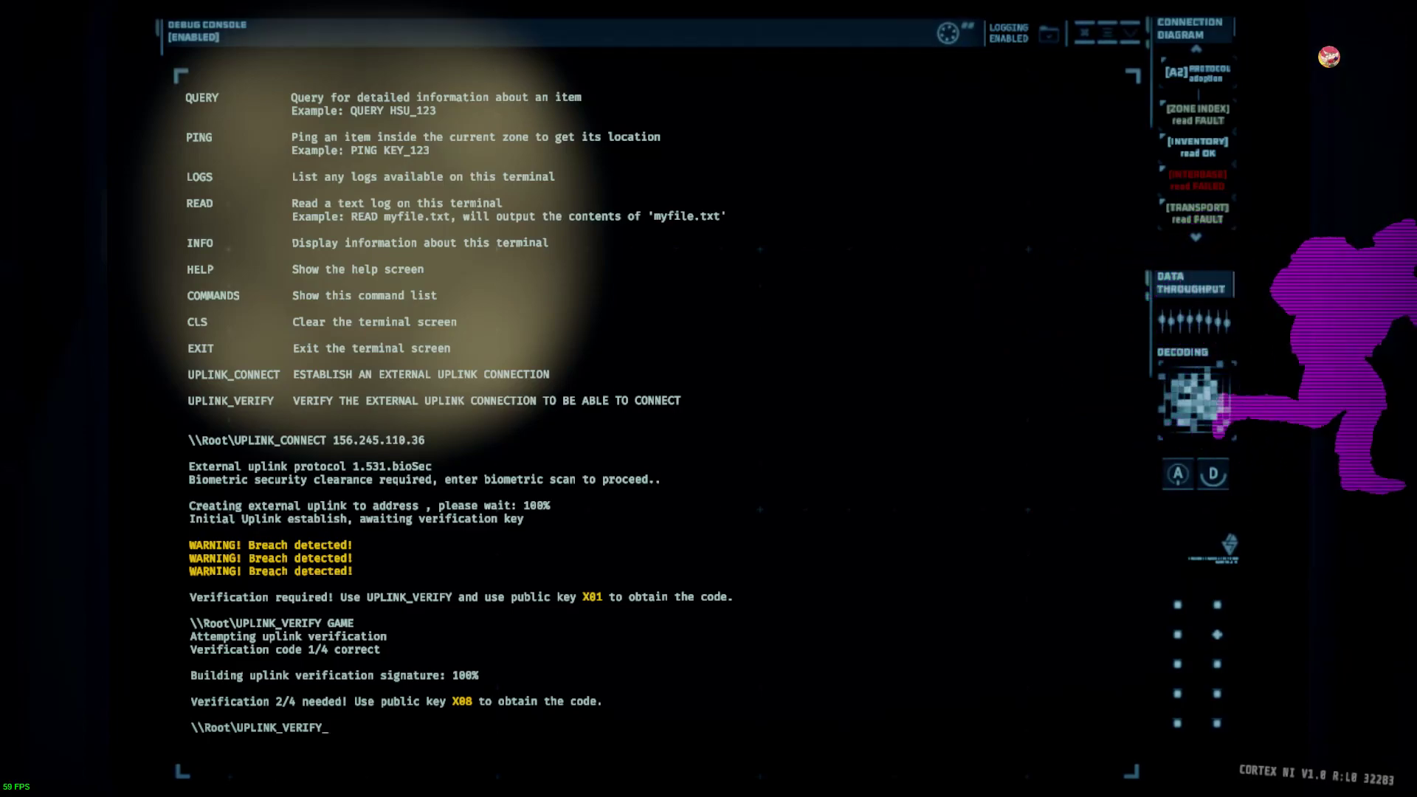
{"action": "key", "text": "Escape"}
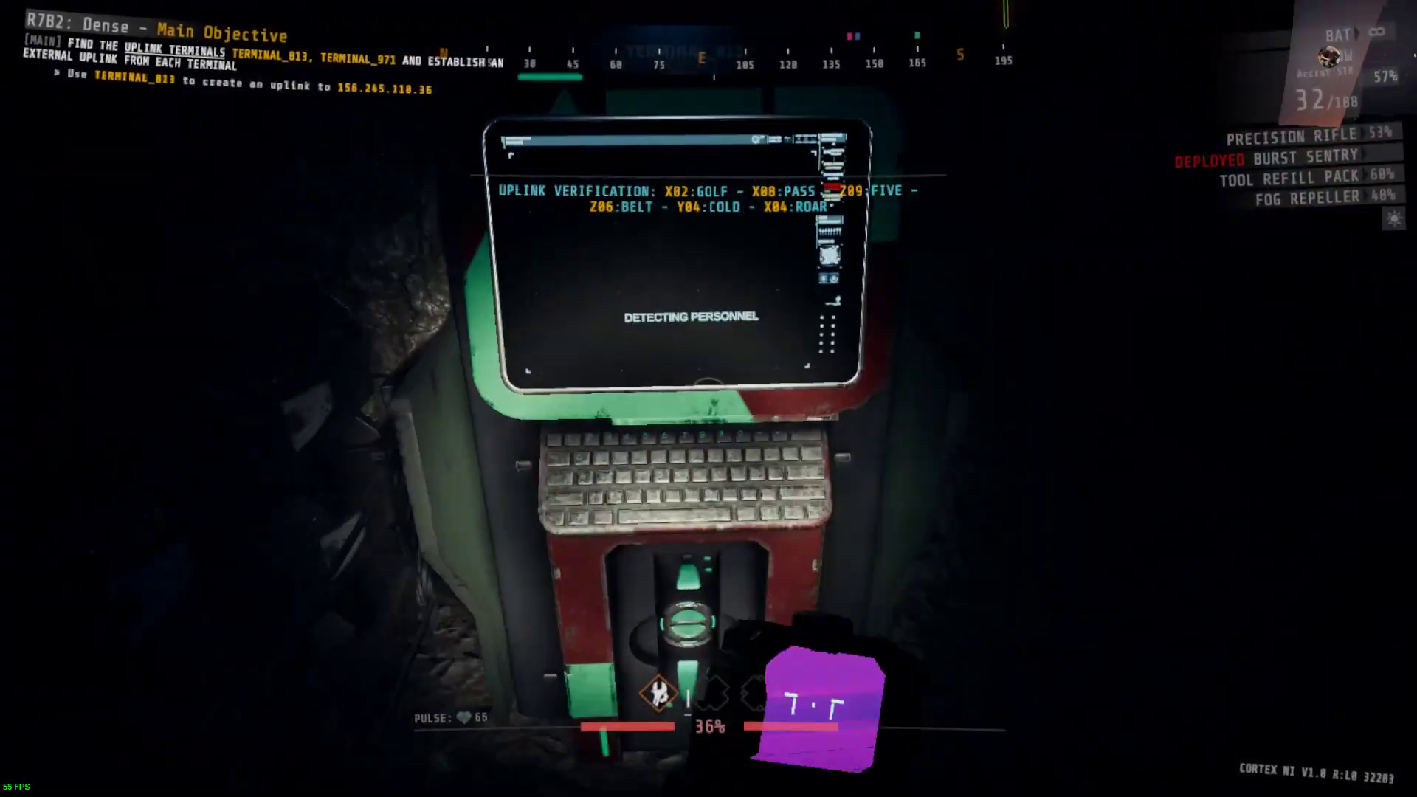
- Submit PASS and LOST as verification codes 2 and 3 on TERMINAL_813
{"action": "key", "text": "e"}
{"action": "key", "text": "e"}
{"action": "type", "text": "UPLINK_VERIFY PASS"}
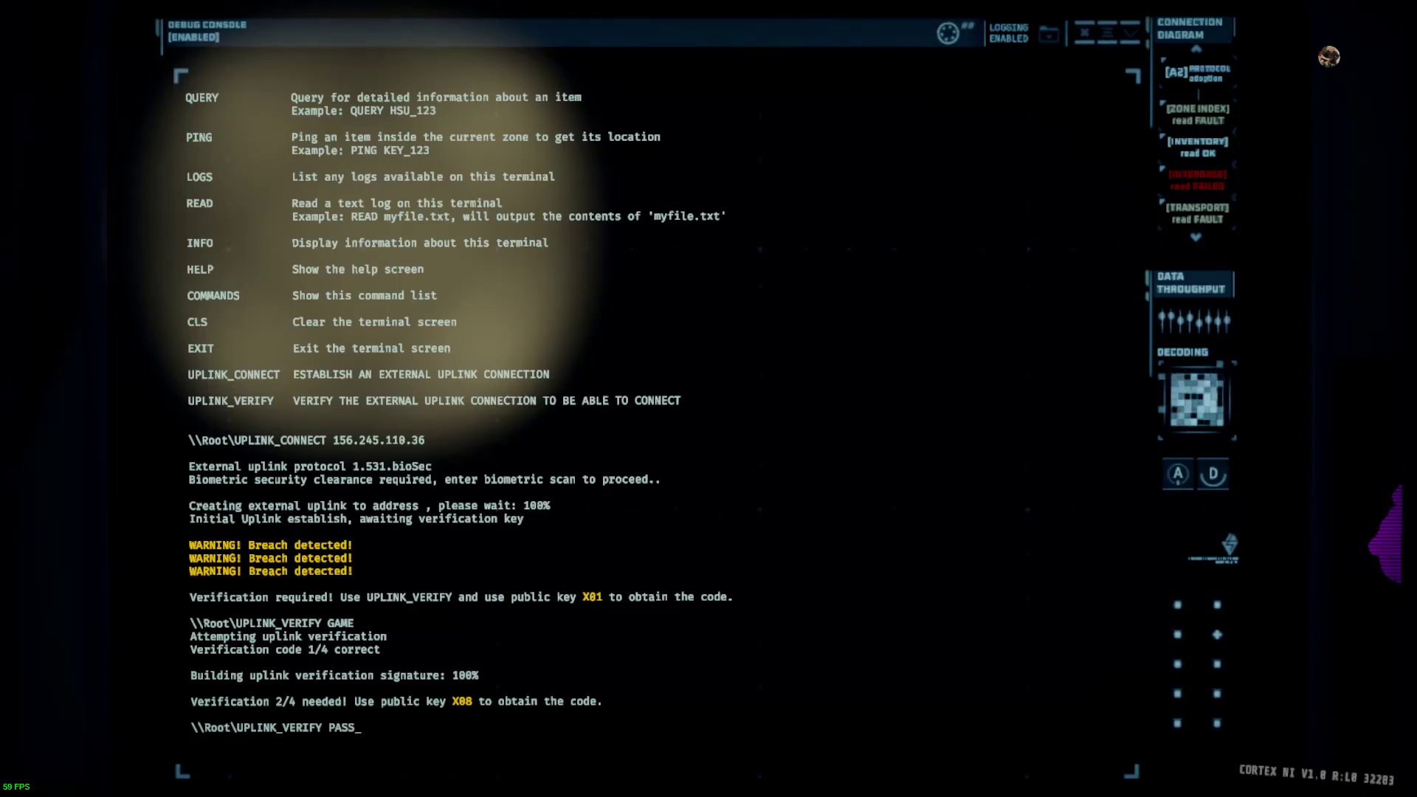
{"action": "key", "text": "Return"}
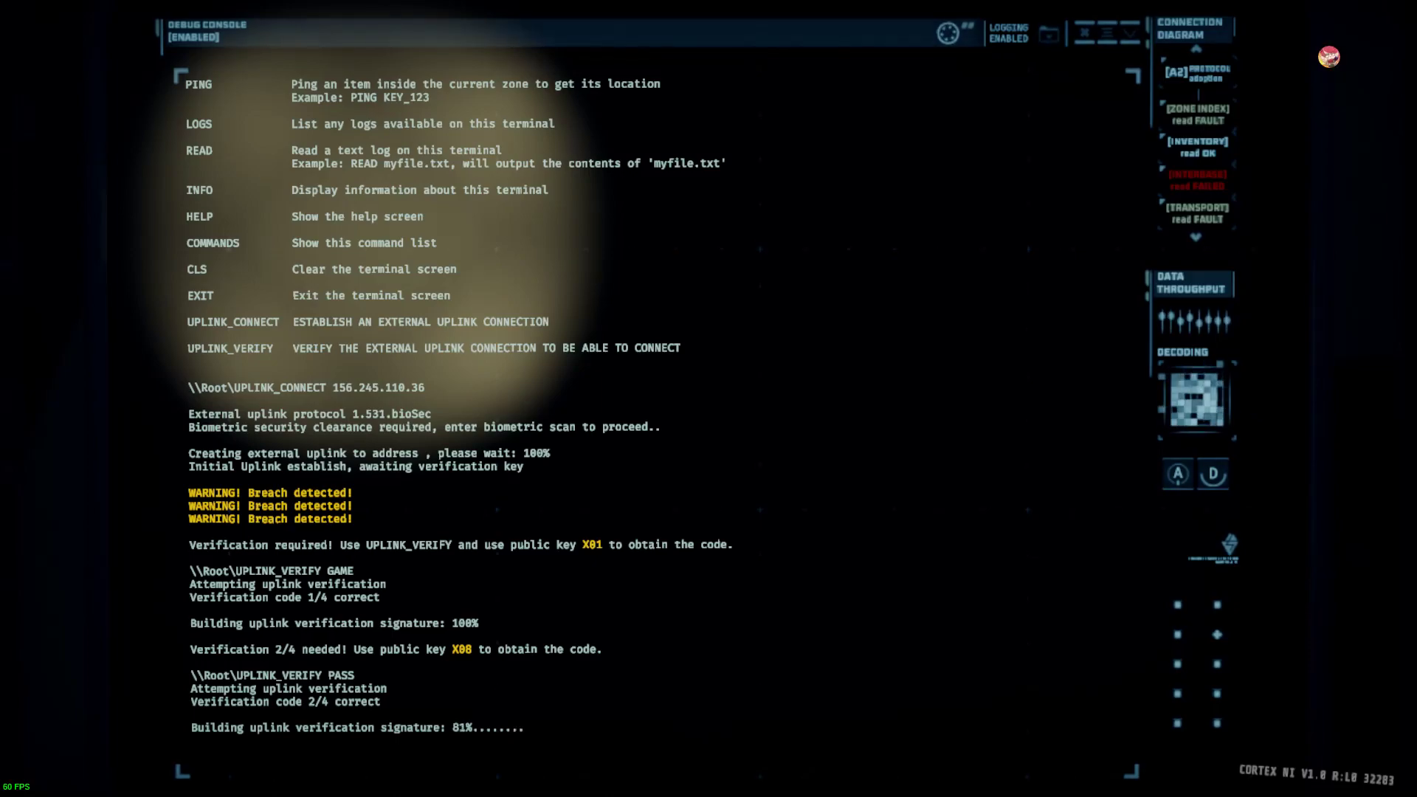
{"action": "type", "text": "UPLINK_VERIFYU"}
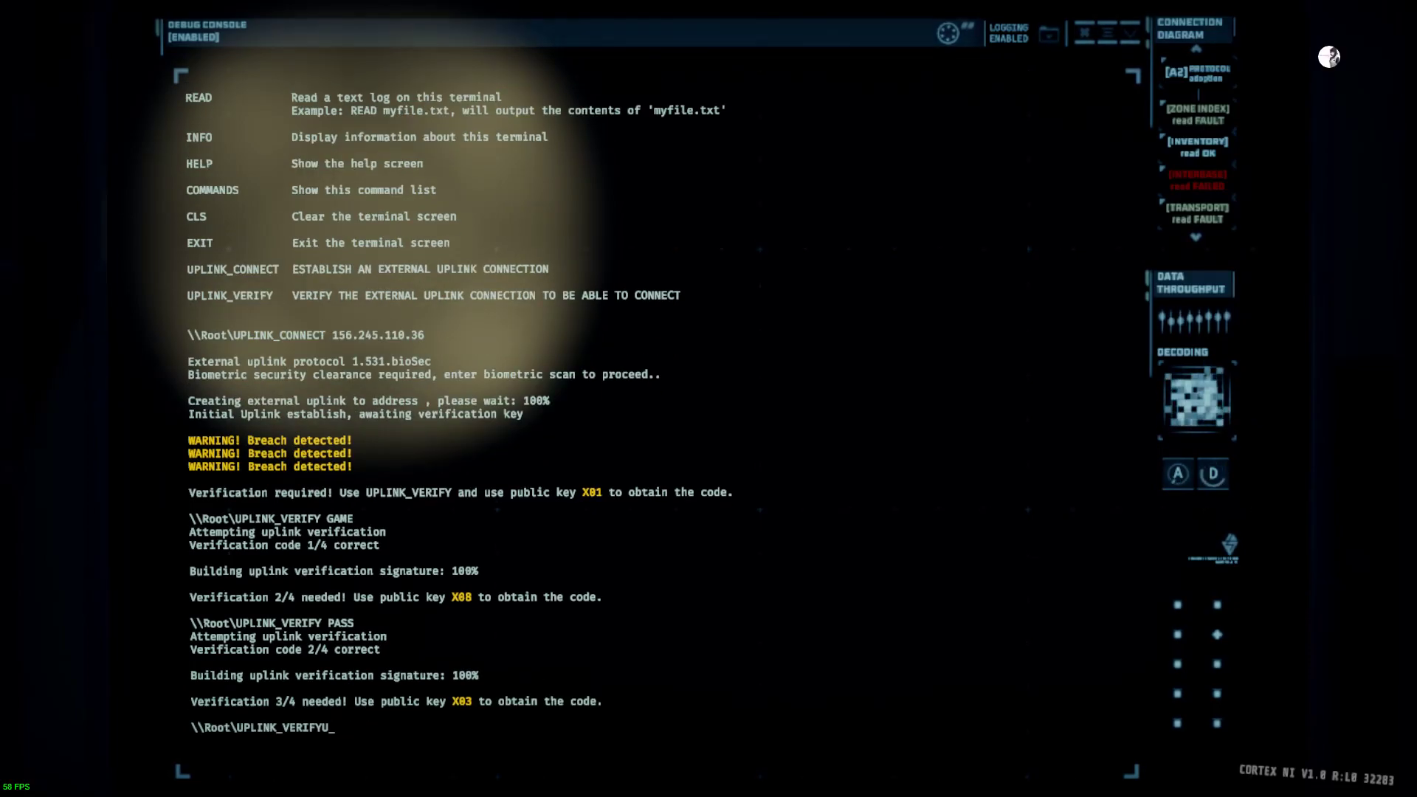
{"action": "key", "text": "Escape"}
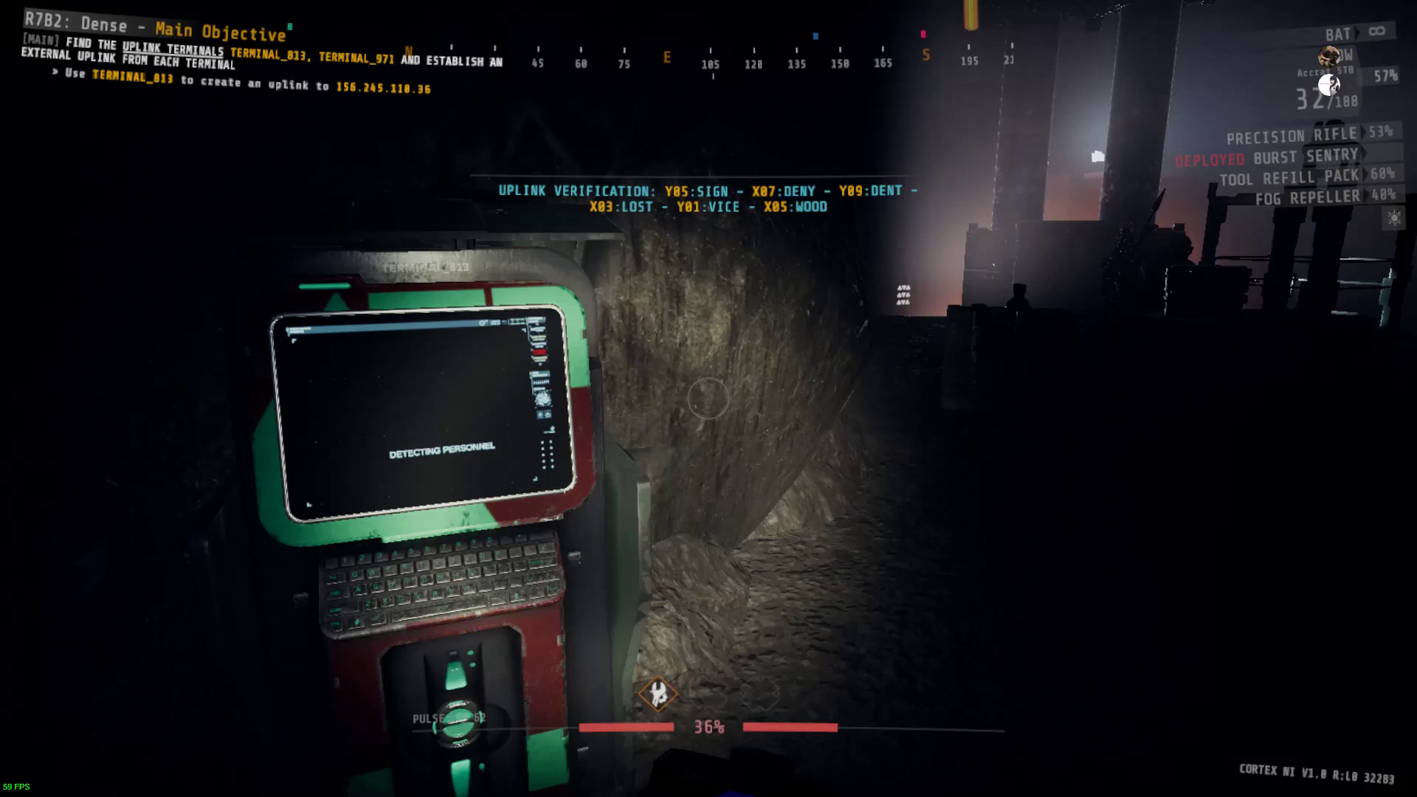
{"action": "type", "text": "UPLINK_VERIFY LOST"}
{"action": "key", "text": "e"}
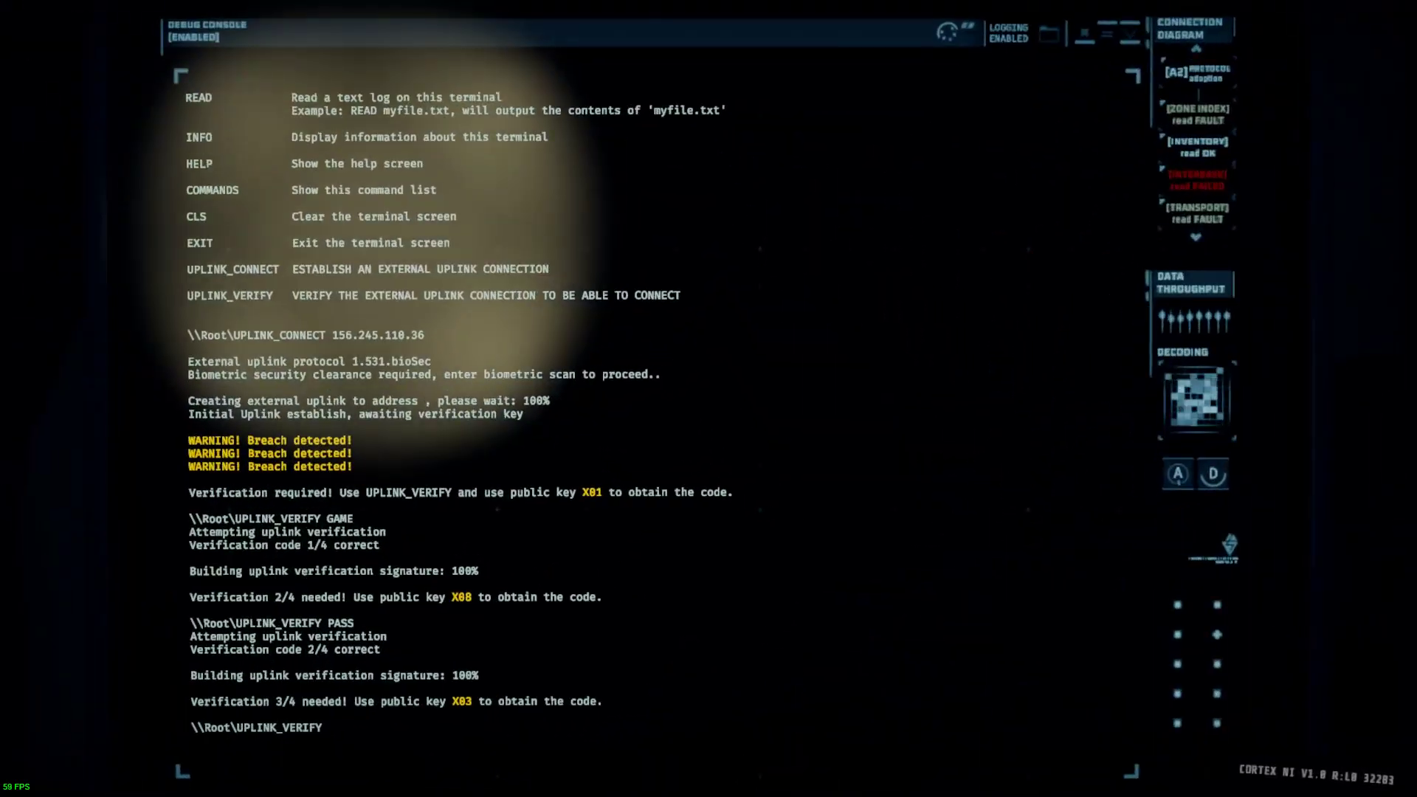
{"action": "key", "text": "Return"}
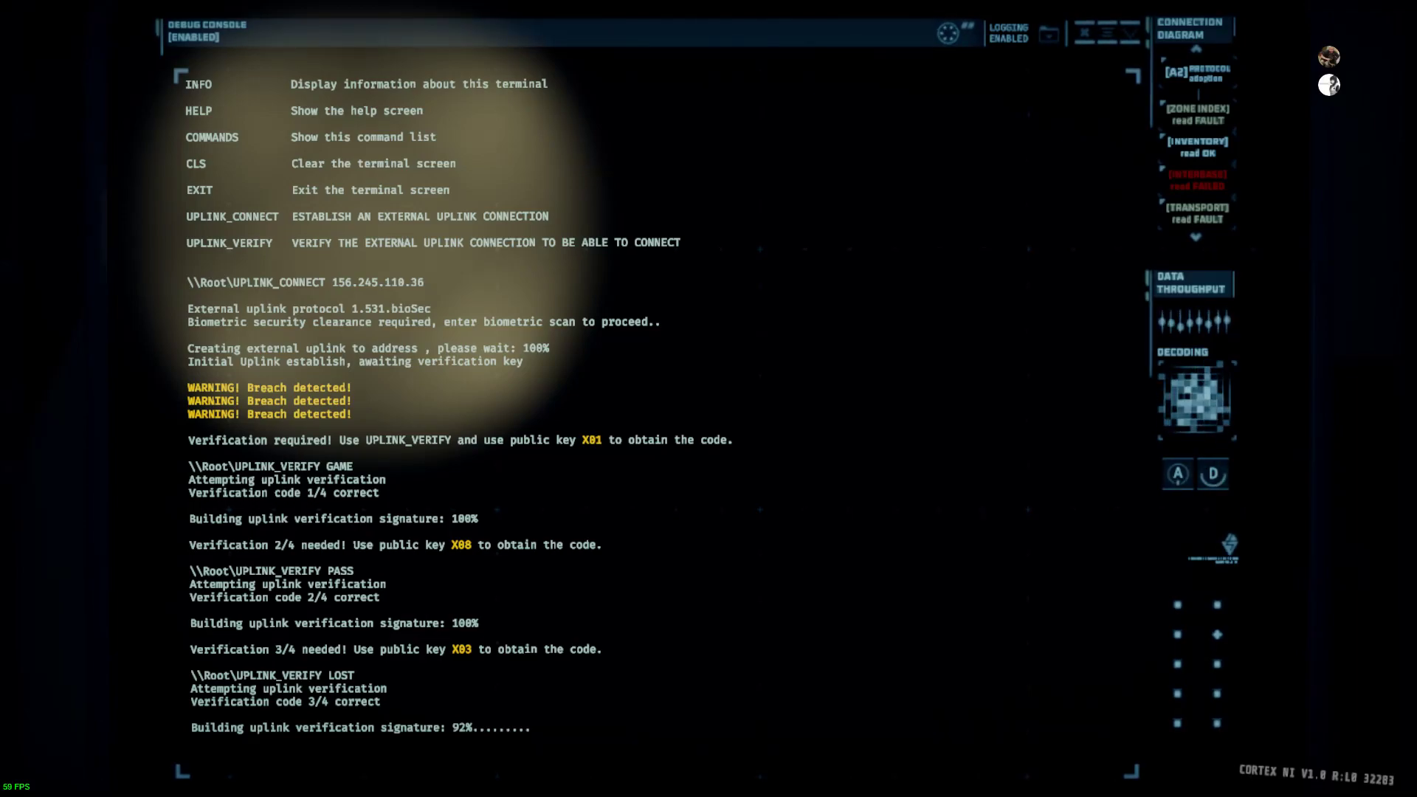
- Read the Y06 code on the HUD and submit FUND as the final verification code
{"action": "key", "text": "Escape"}
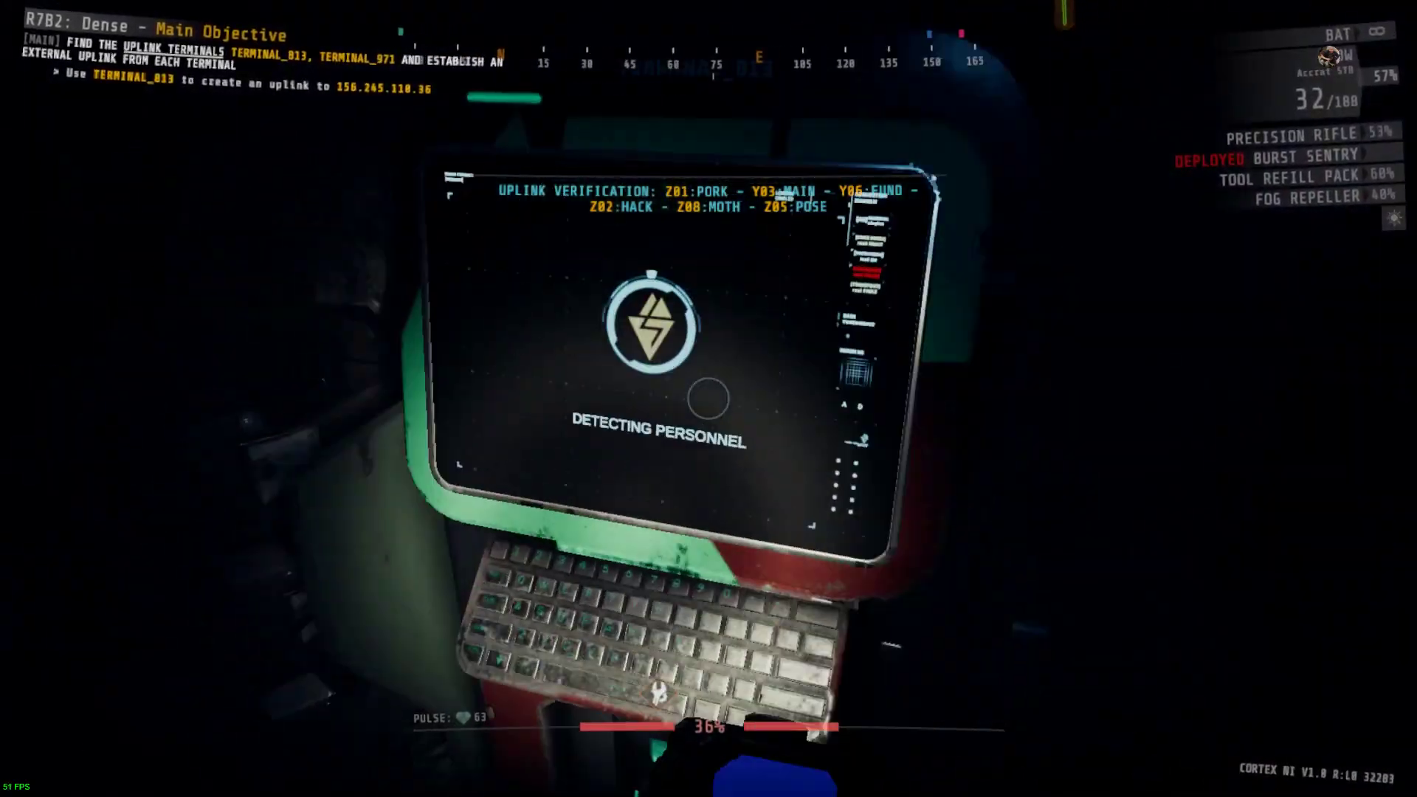
{"action": "key", "text": "e"}
{"action": "type", "text": "UPLINK_VERIFY FUND"}
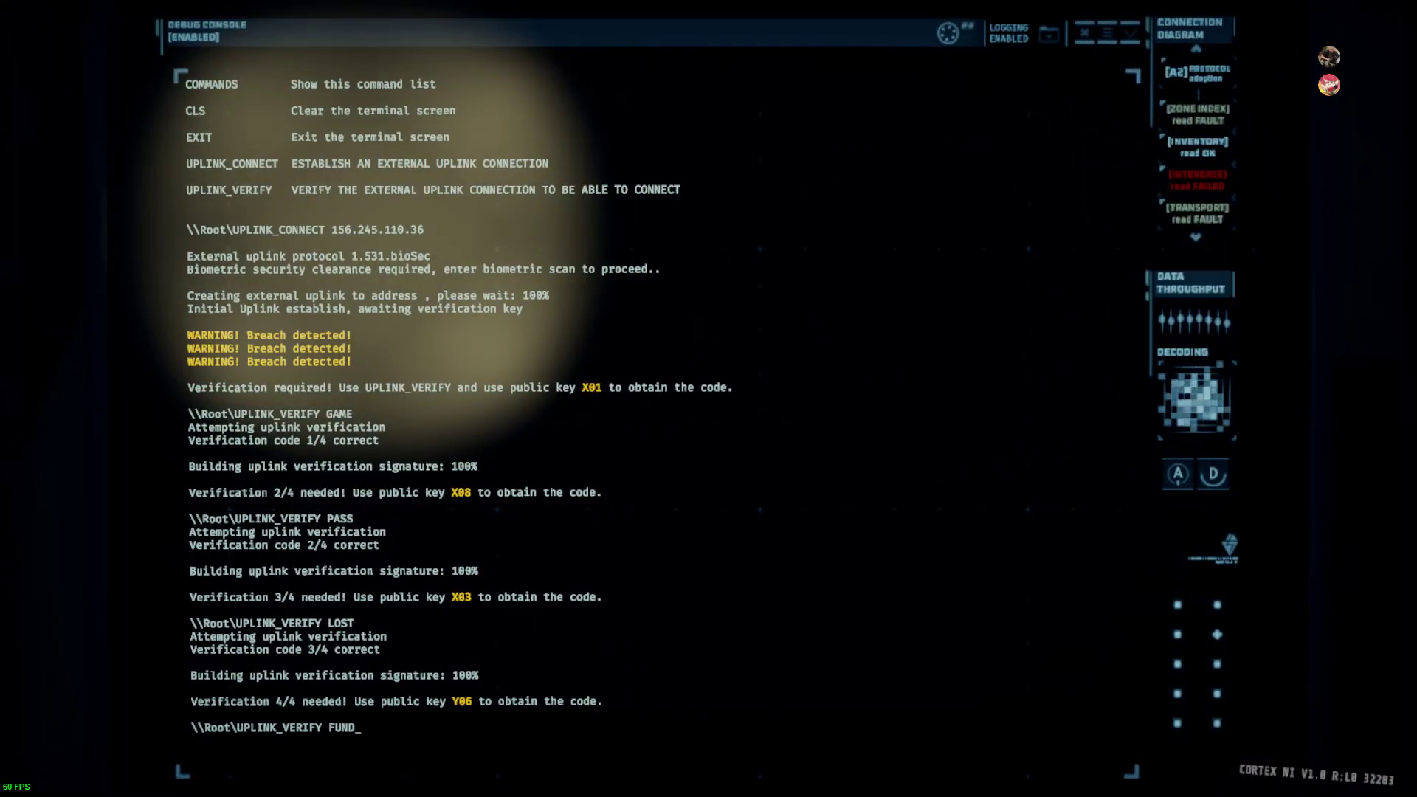
{"action": "key", "text": "Return"}
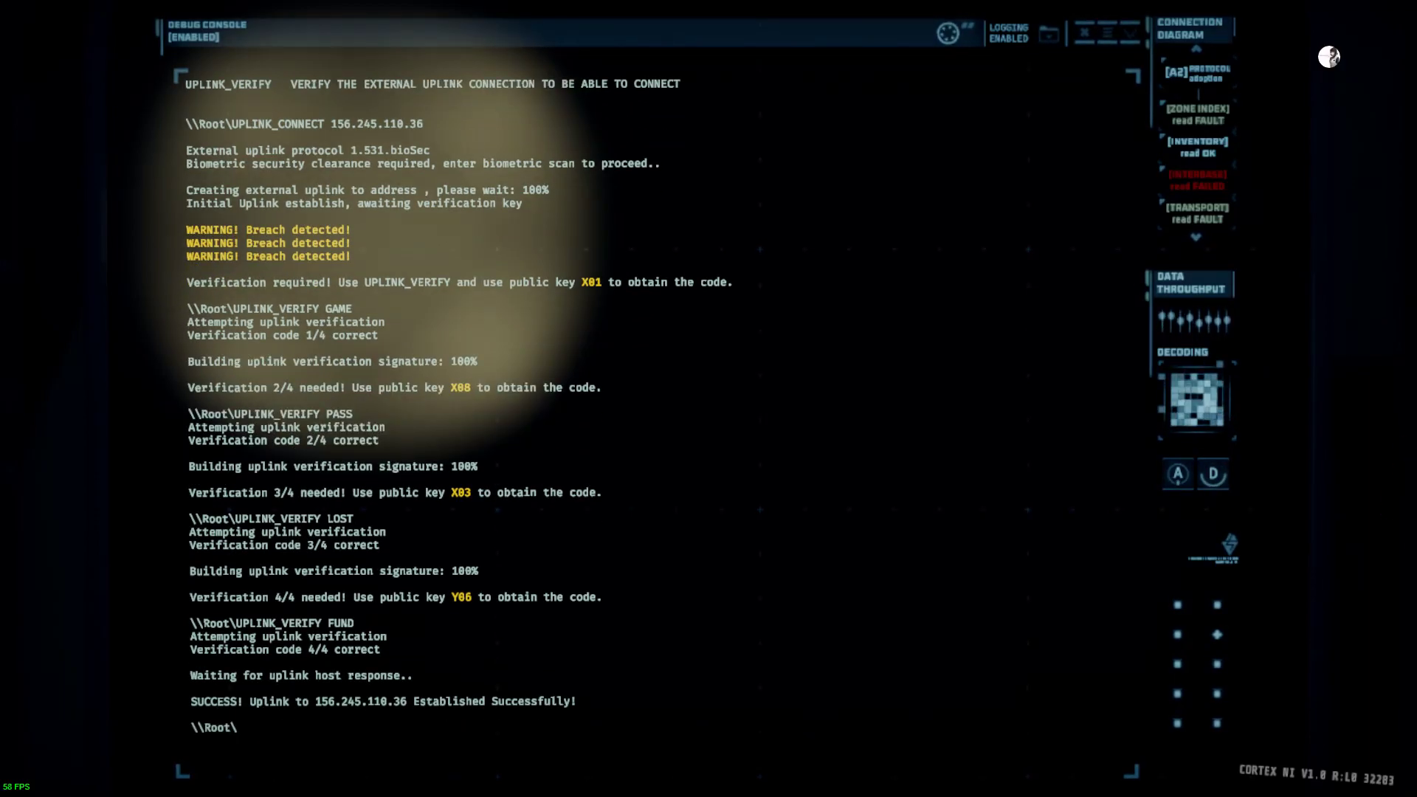
- Leave the terminal and fire at the approaching enemies in the corridor
{"action": "key", "text": "Escape"}
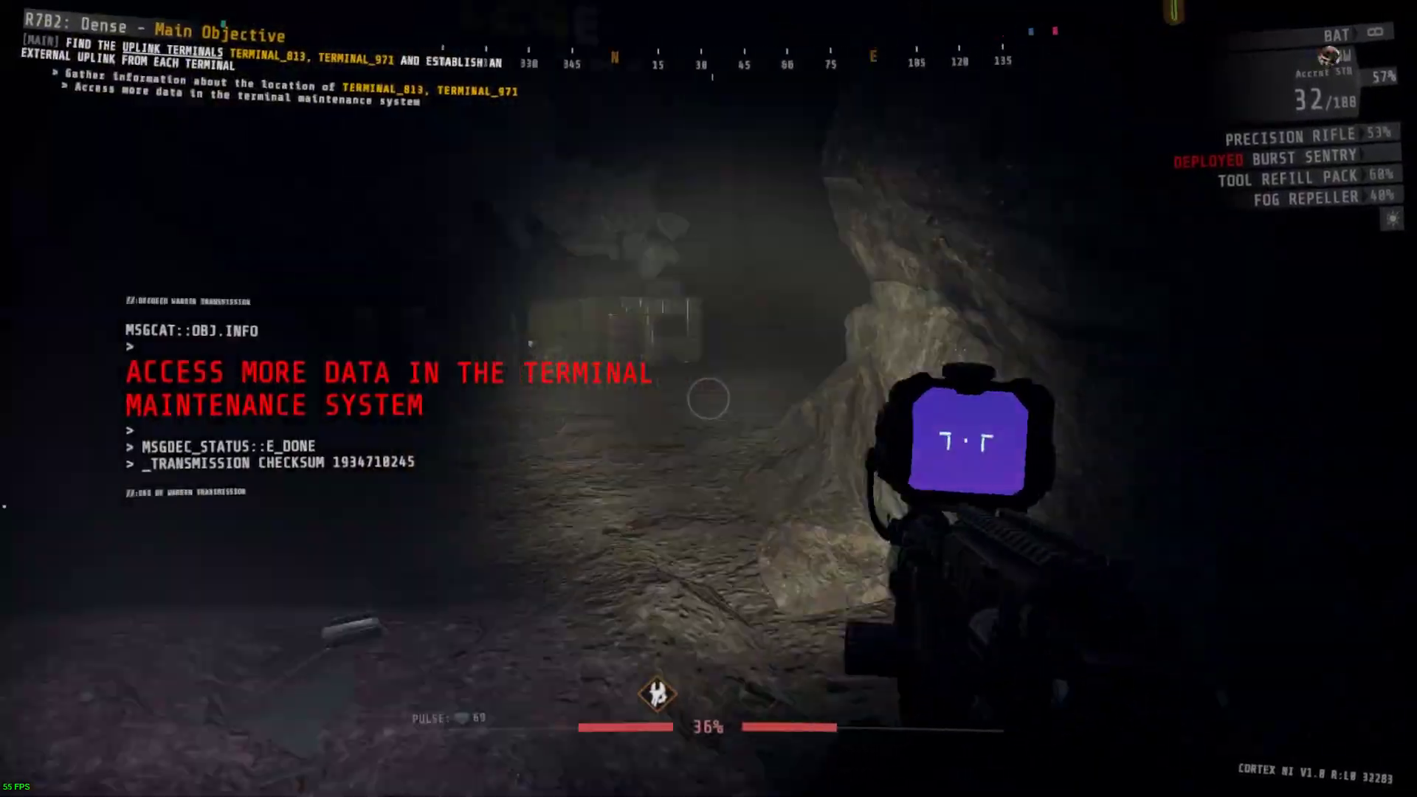
{"action": "right_click", "coordinate": [708, 399]}
{"action": "left_click", "coordinate": [709, 398]}
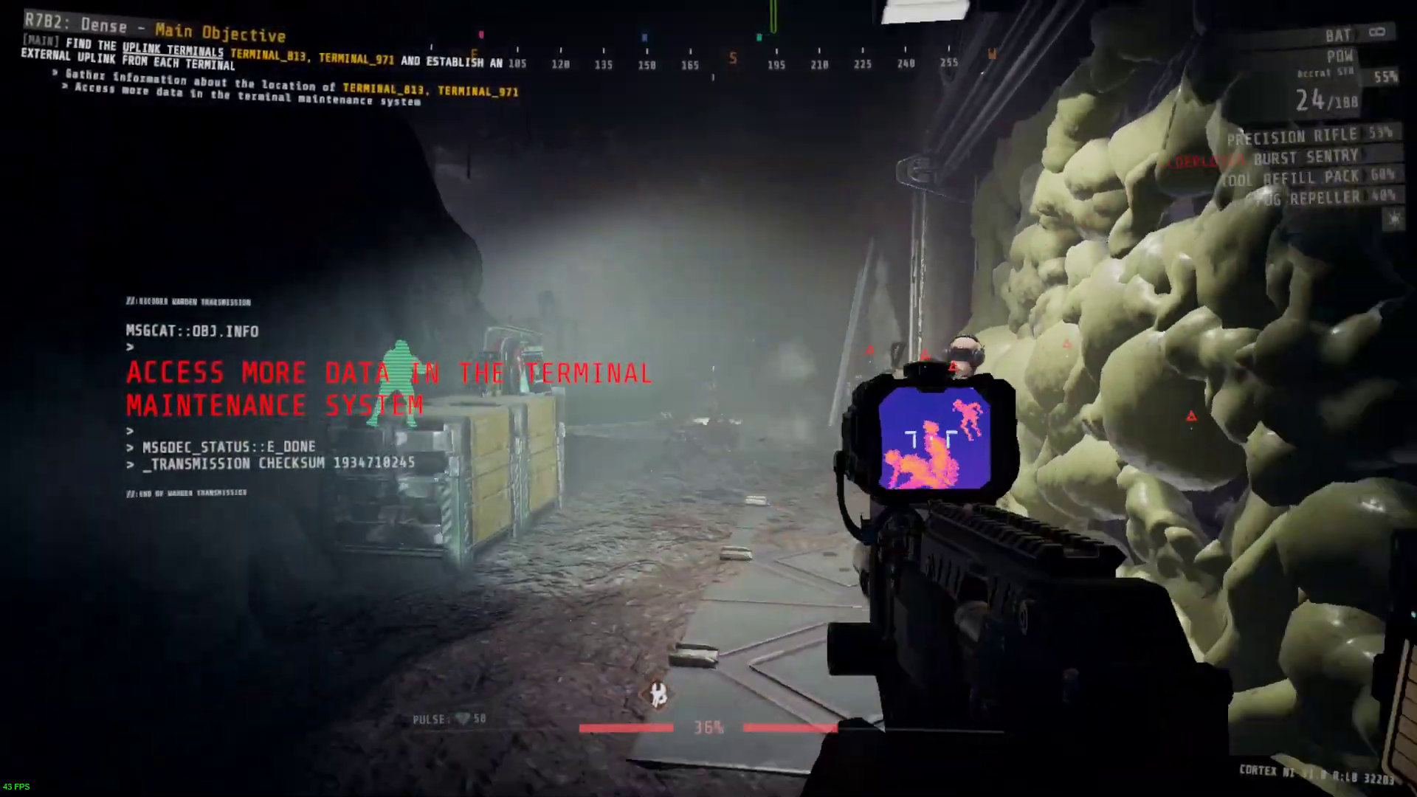
{"action": "right_click", "coordinate": [708, 399]}
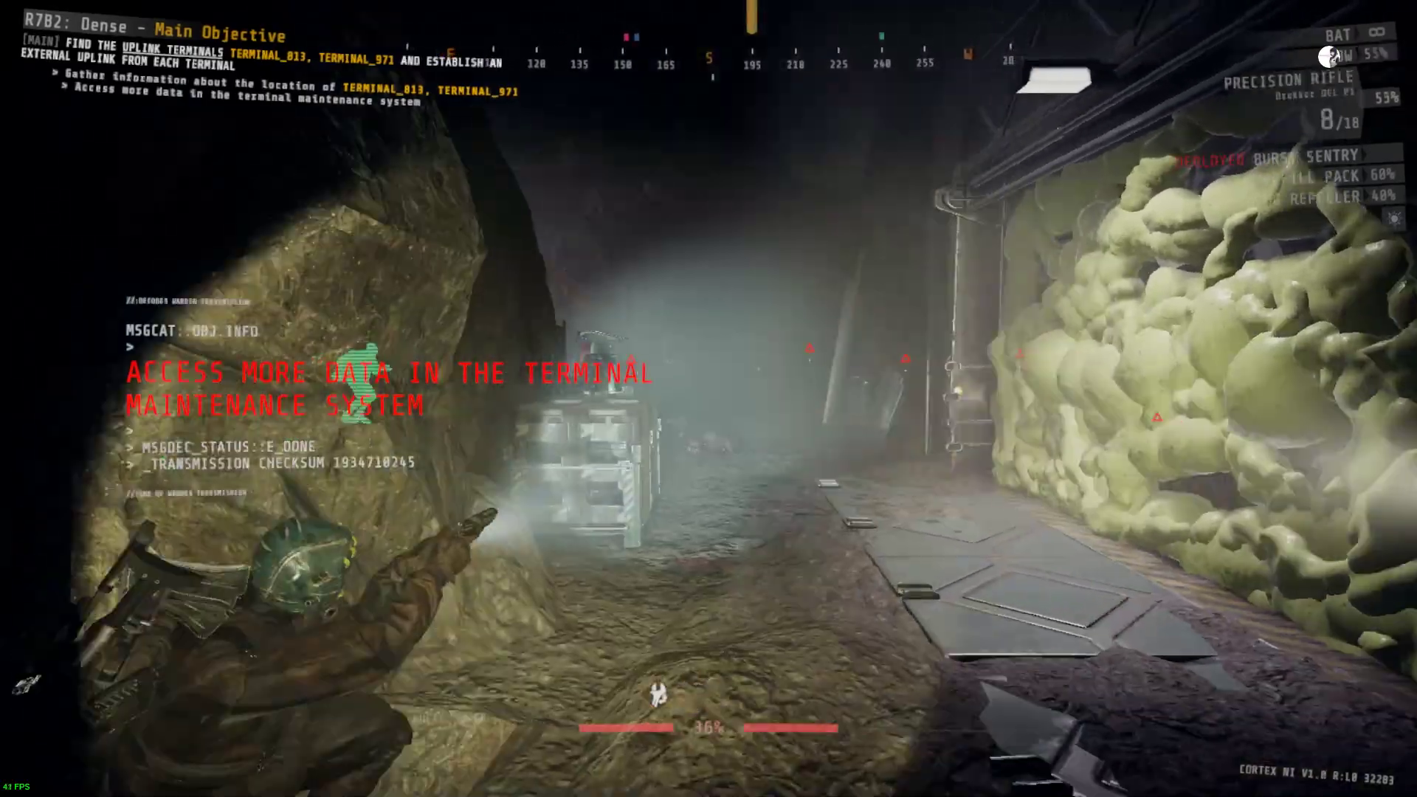
- Shoot the remaining enemies through the precision rifle's thermal scope, killing the charging enemy
{"action": "key", "text": "2"}
{"action": "right_click", "coordinate": [710, 398]}
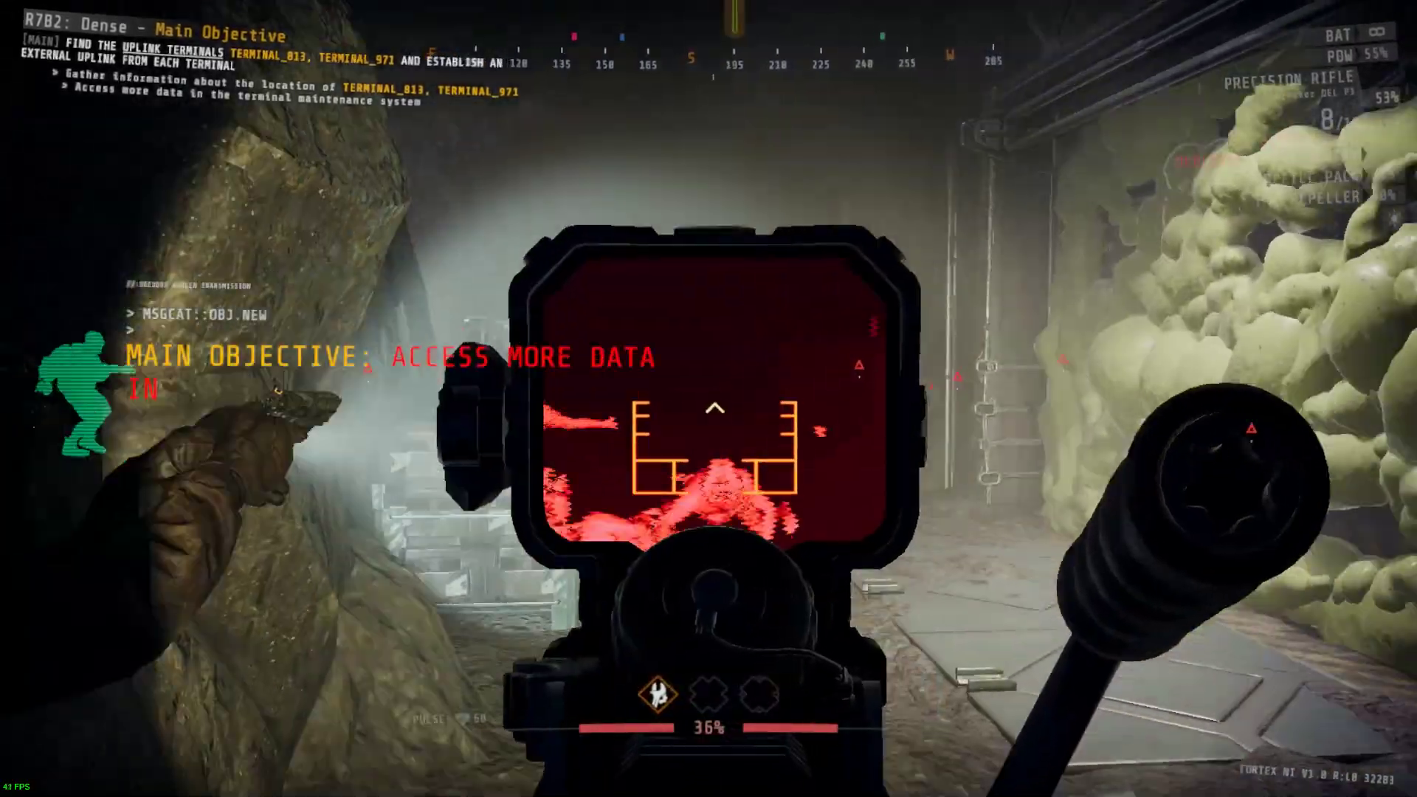
{"action": "left_click", "coordinate": [708, 398]}
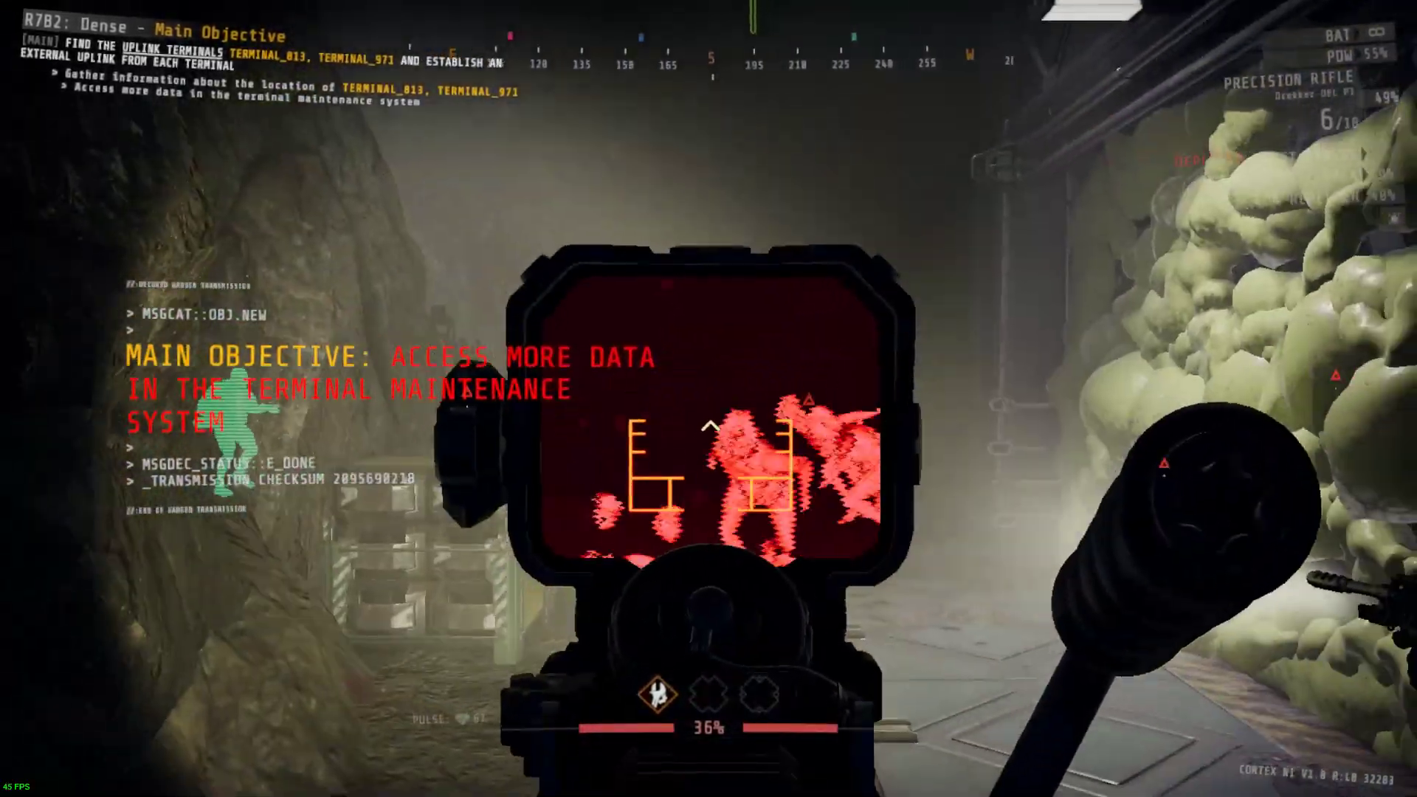
{"action": "left_click", "coordinate": [708, 399]}
{"action": "left_click", "coordinate": [708, 398]}
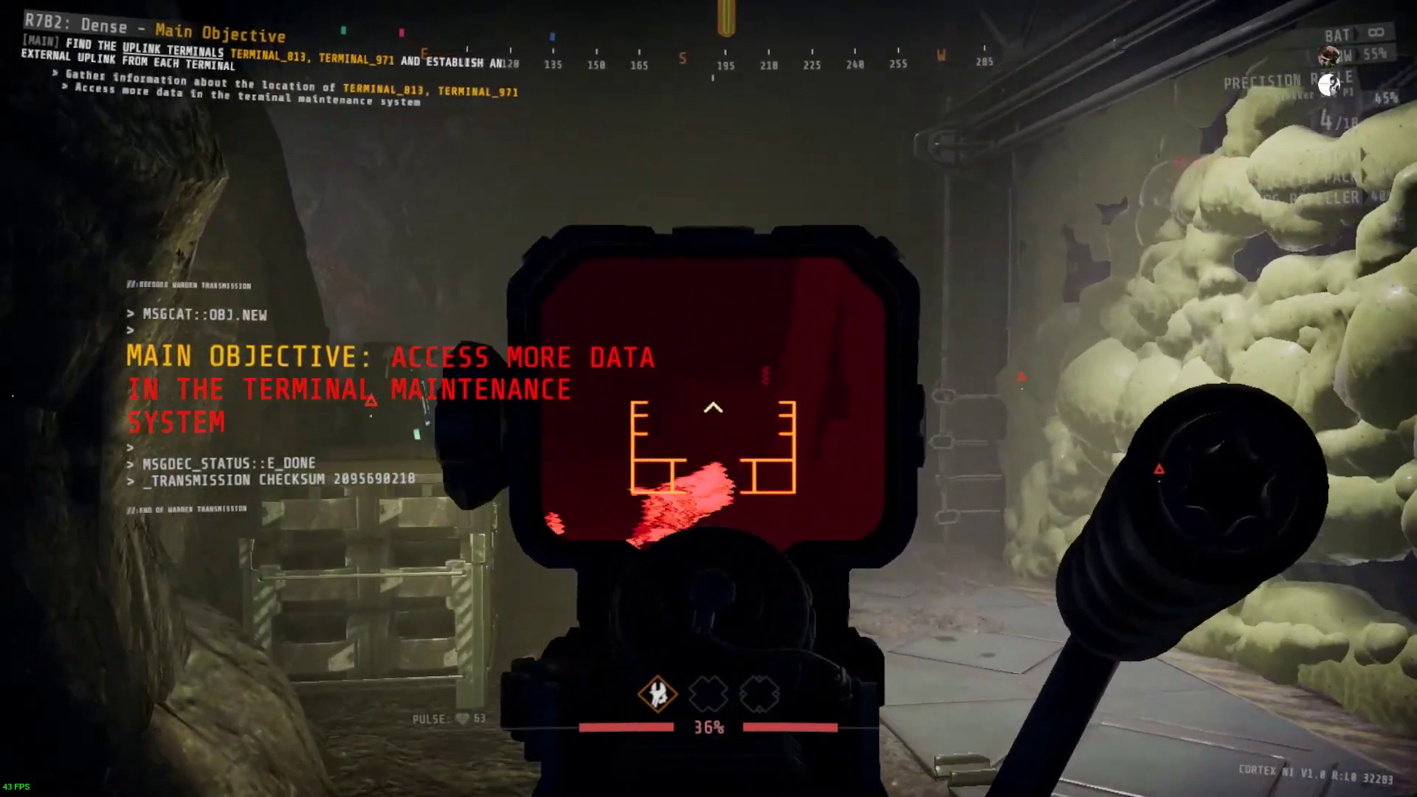
{"action": "right_click", "coordinate": [708, 398]}
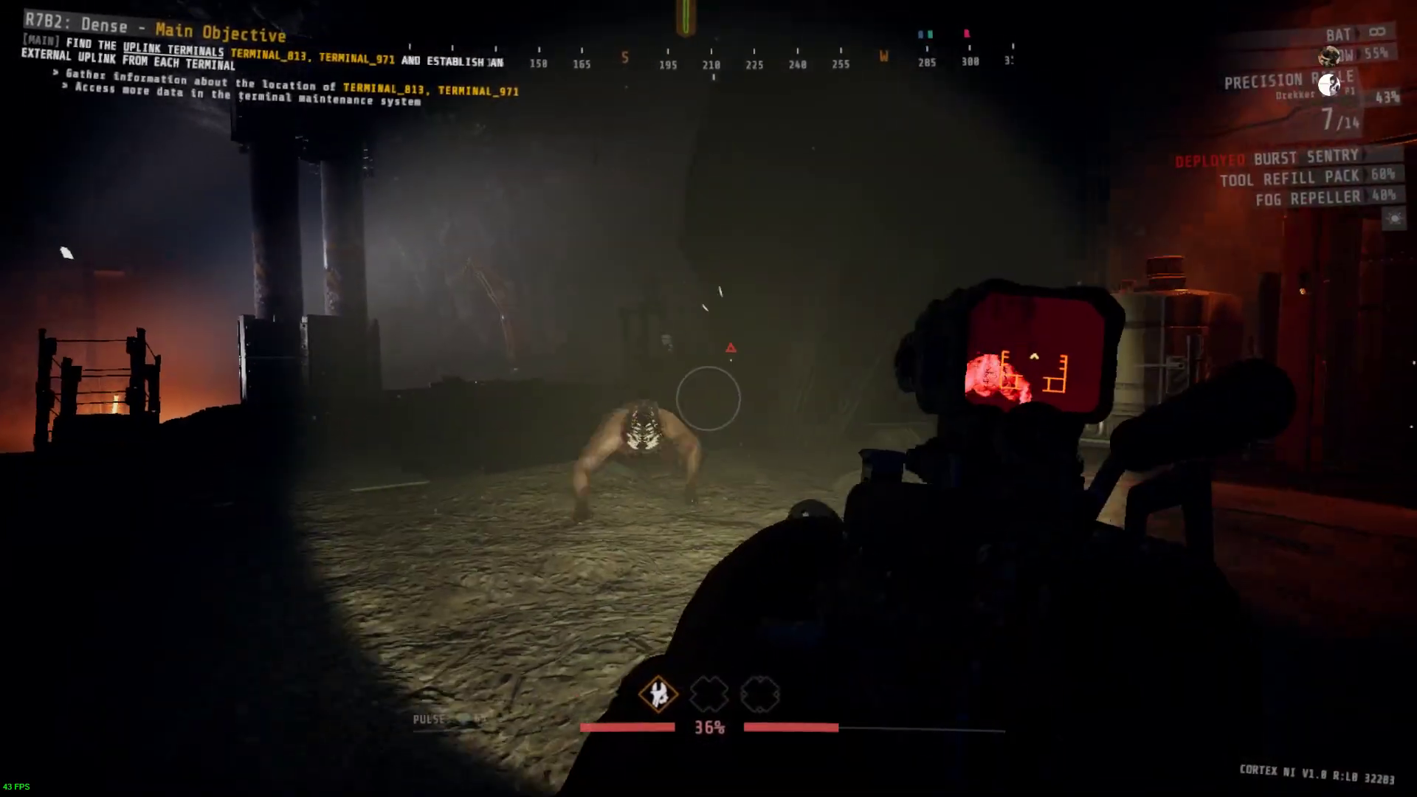
{"action": "left_click", "coordinate": [710, 399]}
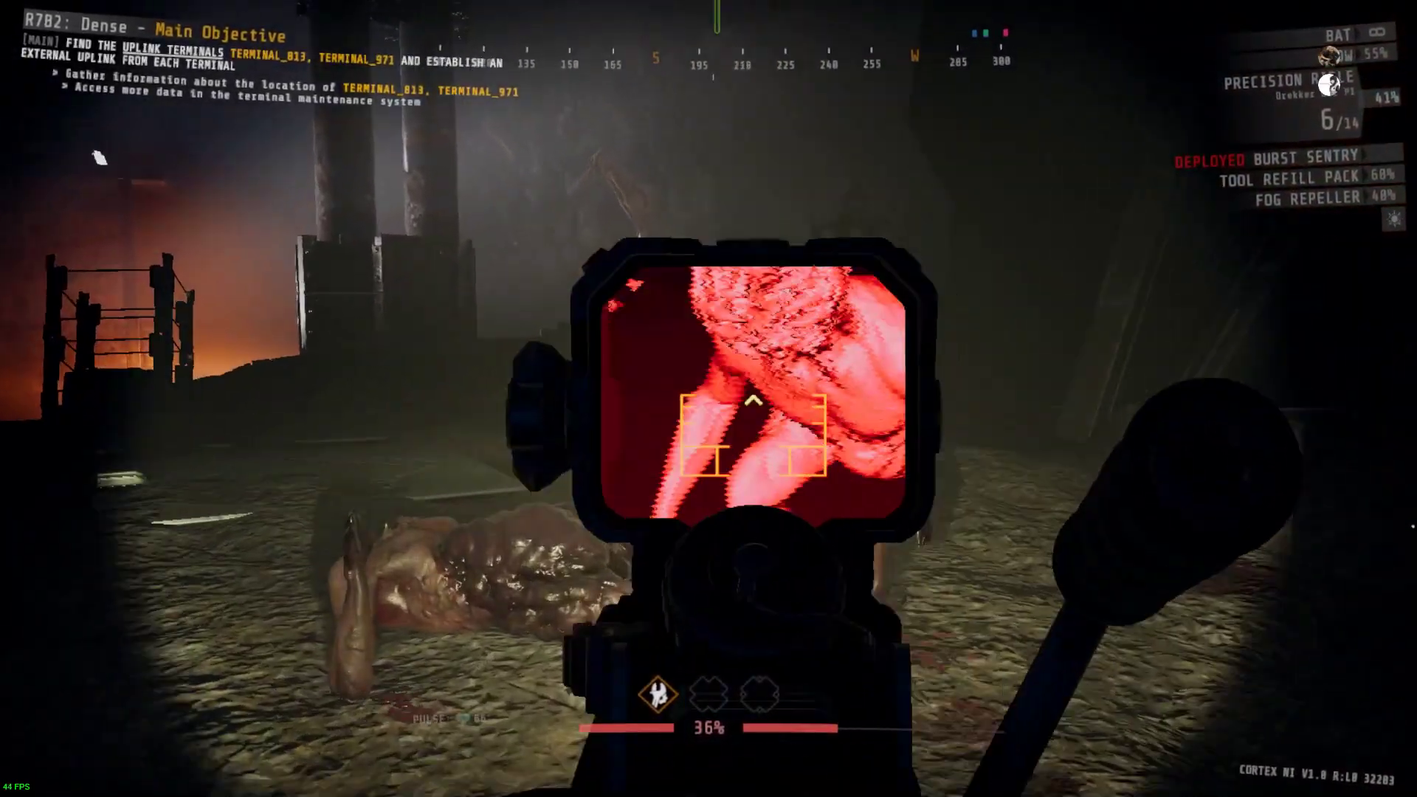